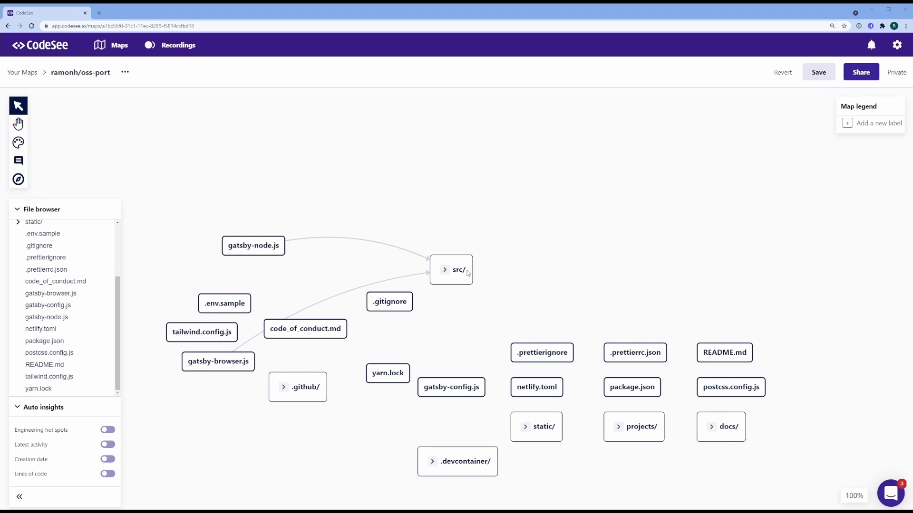
# Step: Move the src/ folder to the open area above the other files on the map and expand it
pyautogui.moveTo(469, 273); pyautogui.dragTo(507, 133)
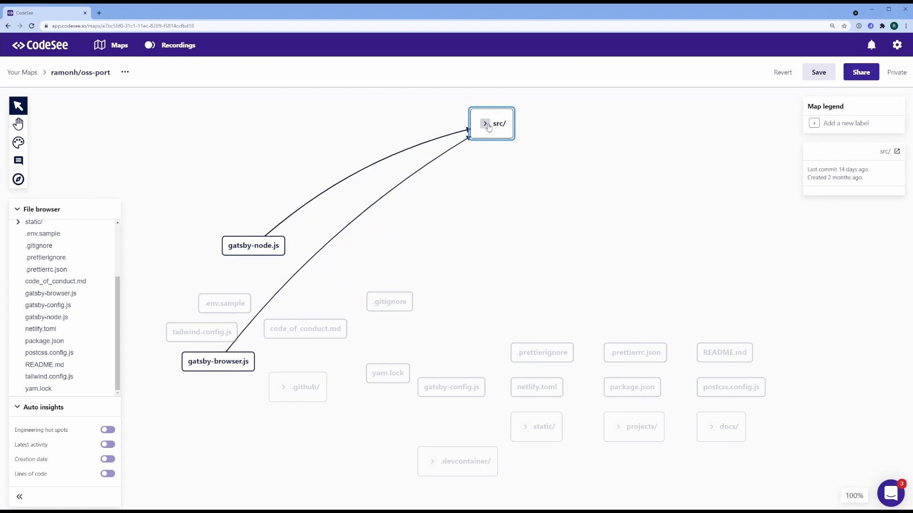
pyautogui.click(486, 128)
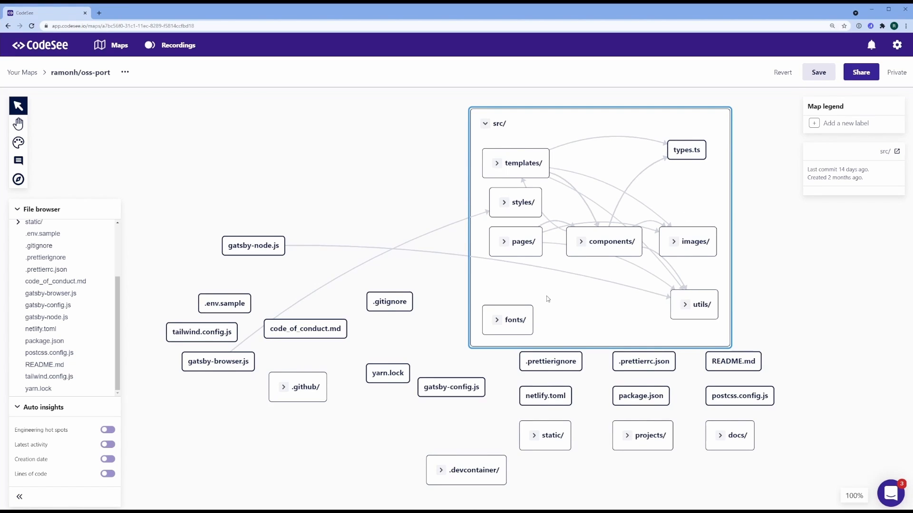
# Step: Add a light green label named "TypeScript" to the map legend, with the types.ts file selected
pyautogui.click(693, 157)
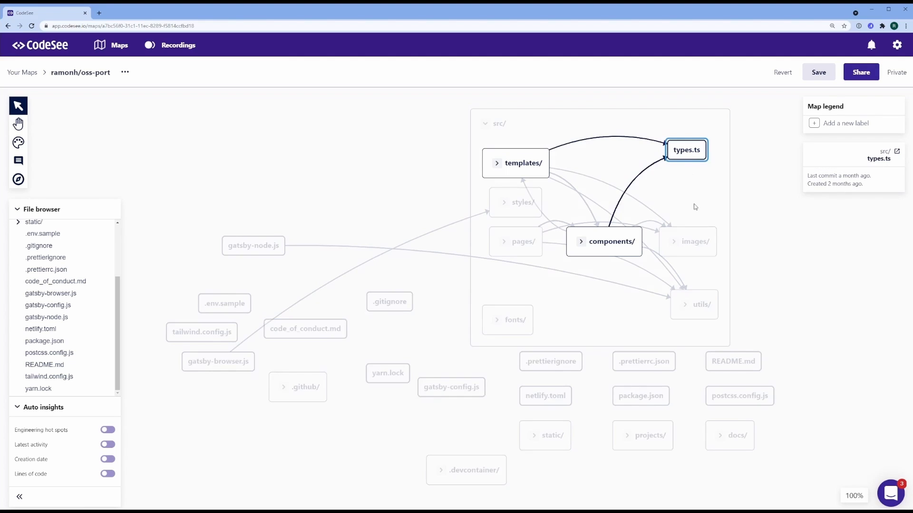
pyautogui.click(812, 125)
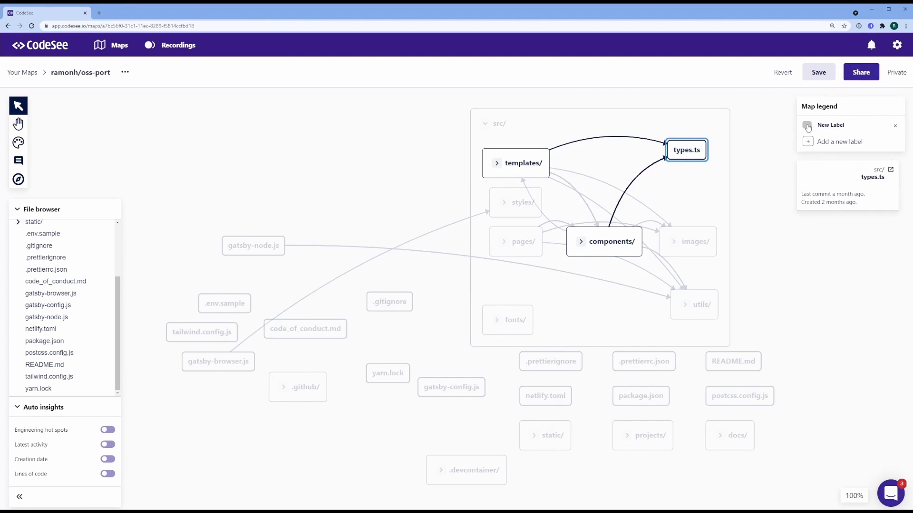
pyautogui.click(807, 126)
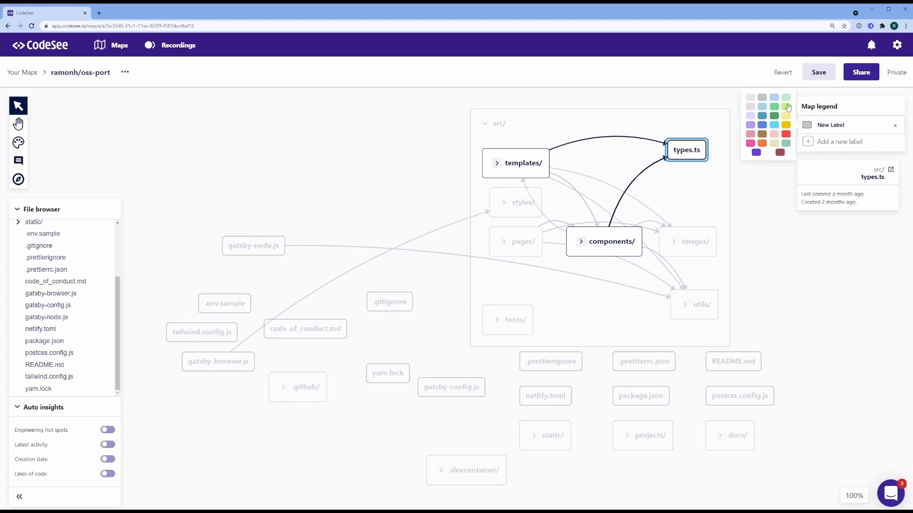
pyautogui.click(786, 98)
pyautogui.click(824, 126)
pyautogui.write('TypeScript')
pyautogui.press('Return')
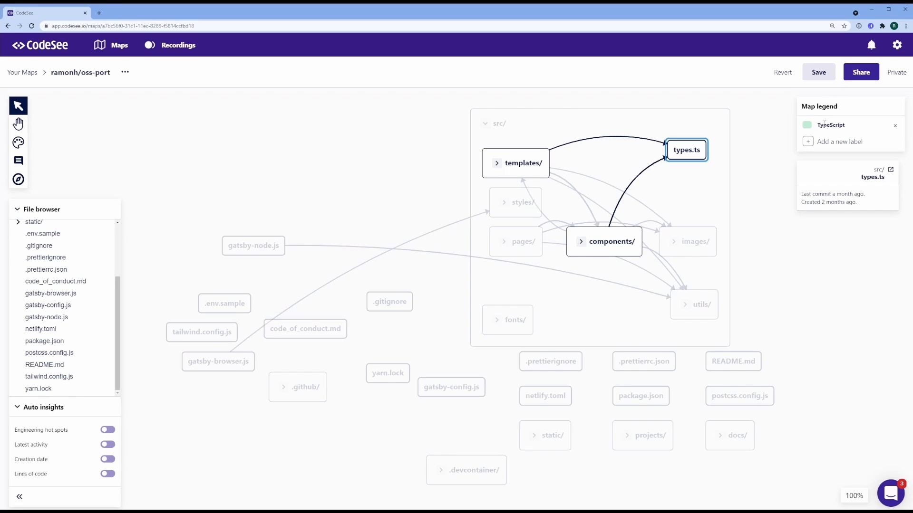
# Step: Color the types.ts file in src/ with the TypeScript label, then return to selection mode and deselect it
pyautogui.click(18, 142)
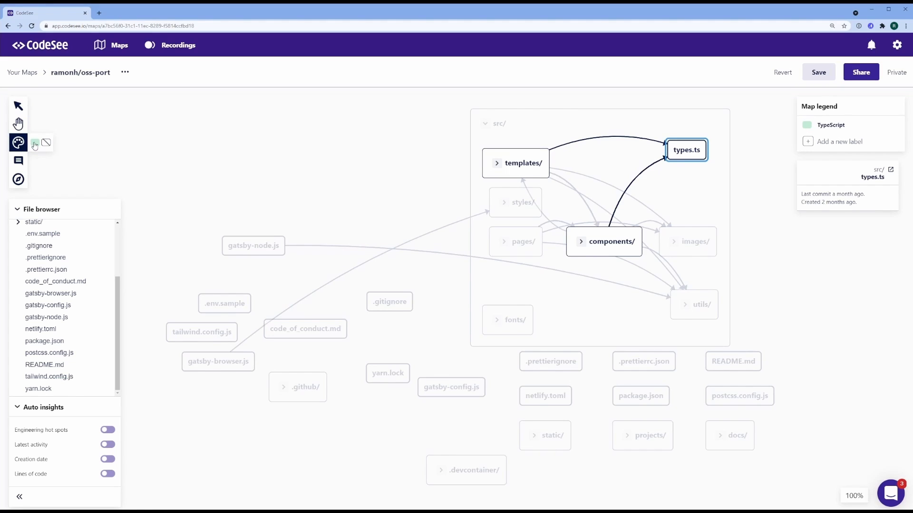
pyautogui.click(35, 143)
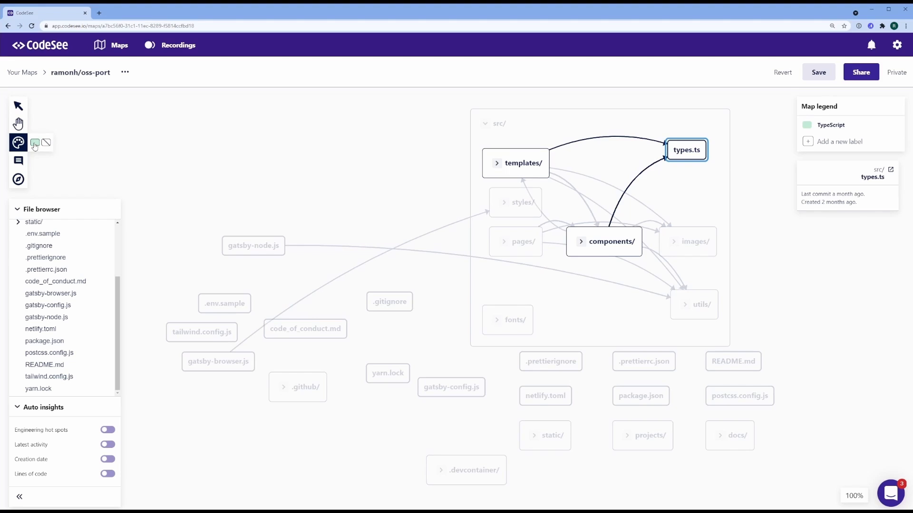
pyautogui.click(691, 152)
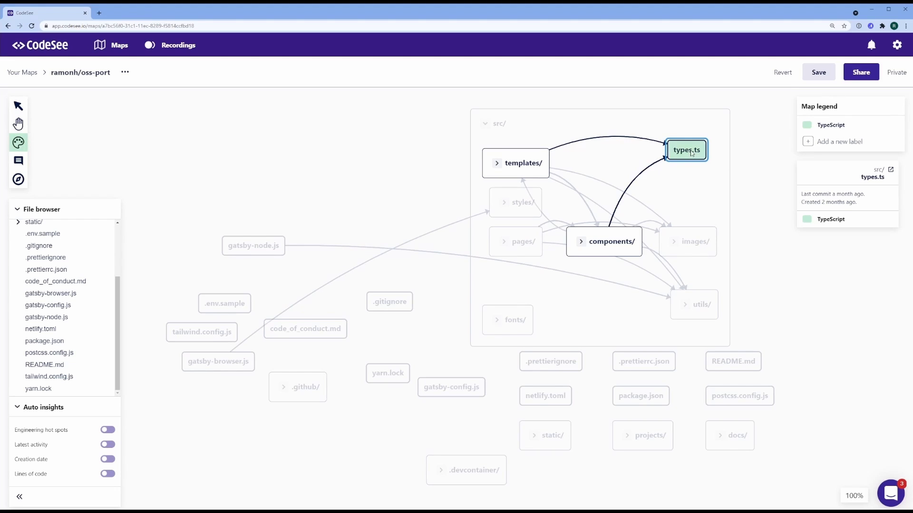
pyautogui.click(17, 109)
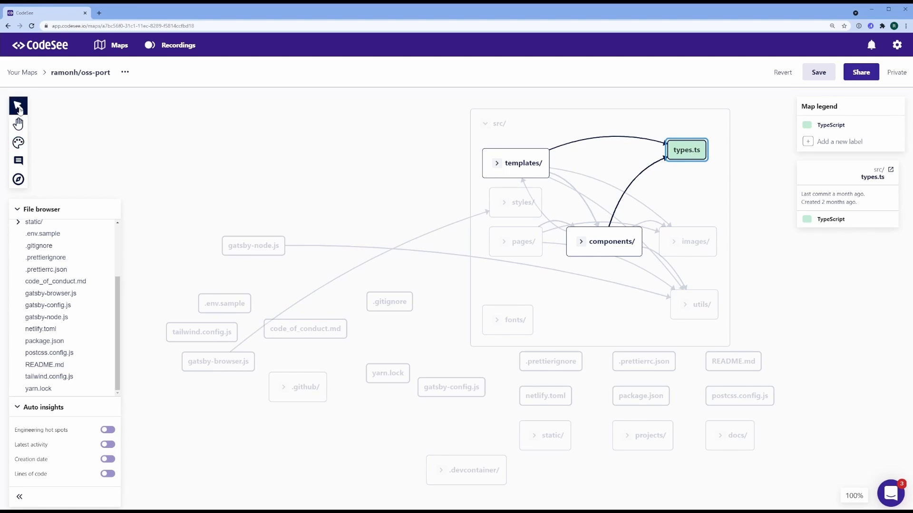
pyautogui.click(371, 143)
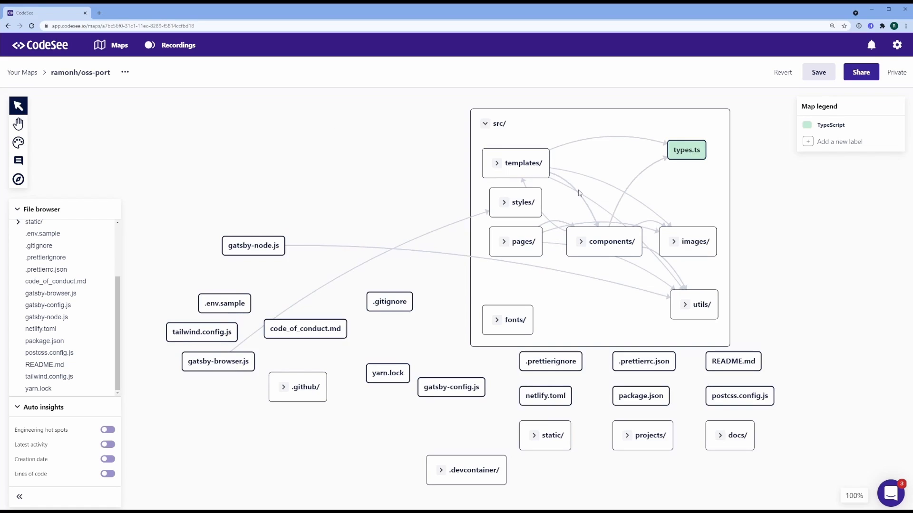
# Step: Add a legend label named "Static Content" and set its color to red
pyautogui.click(823, 142)
pyautogui.doubleClick(825, 144)
pyautogui.tripleClick(822, 144)
pyautogui.write('Static Content')
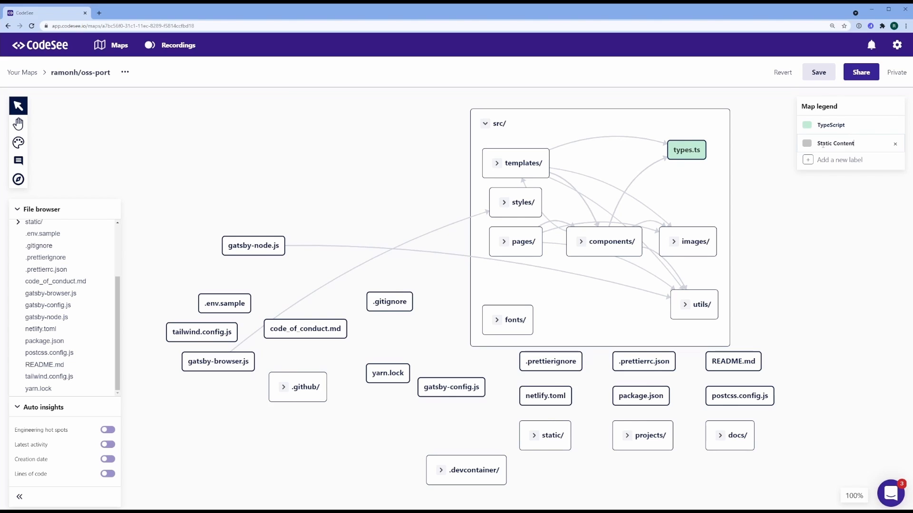
pyautogui.click(806, 143)
pyautogui.click(790, 158)
# Step: Add a legend label named "Dynamic Pages" and set its color to light purple
pyautogui.click(807, 161)
pyautogui.moveTo(816, 162); pyautogui.dragTo(844, 162)
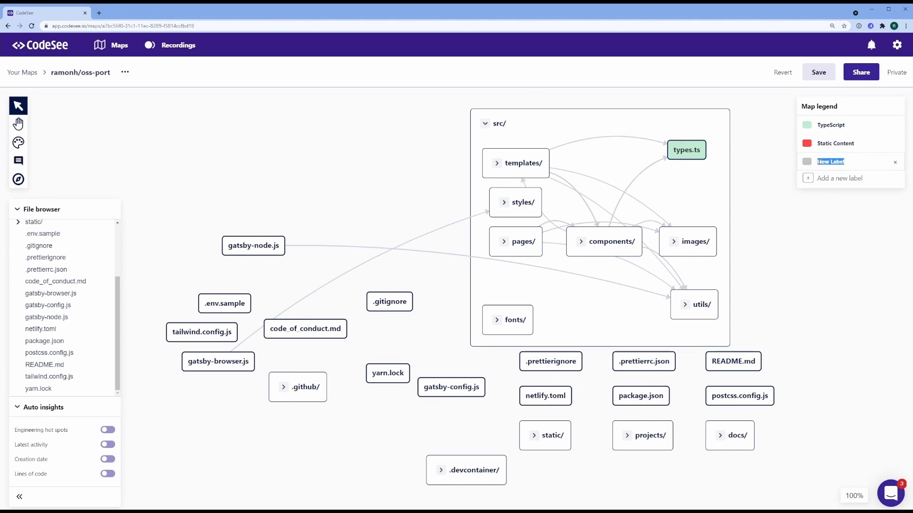
pyautogui.write('Dynamic Pages')
pyautogui.click(807, 161)
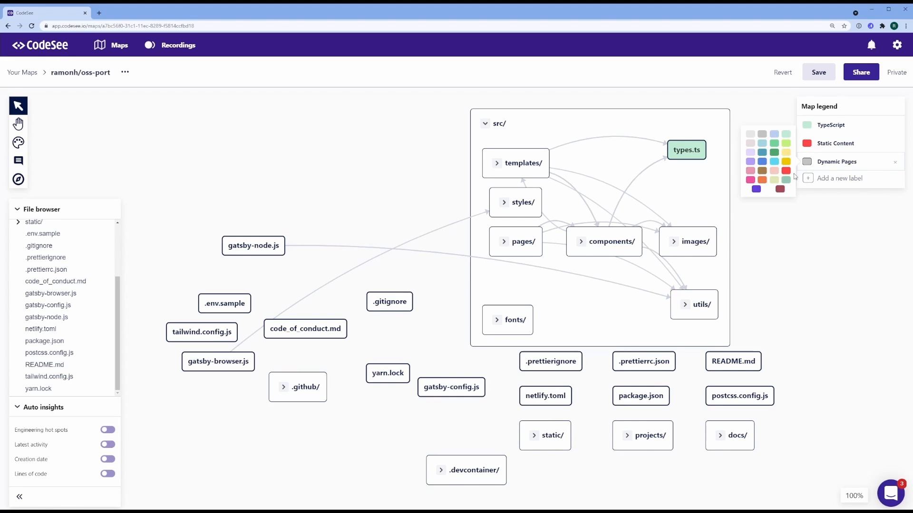
pyautogui.click(751, 164)
# Step: Add a legend label named "Other" with the default gray color
pyautogui.click(810, 178)
pyautogui.click(823, 180)
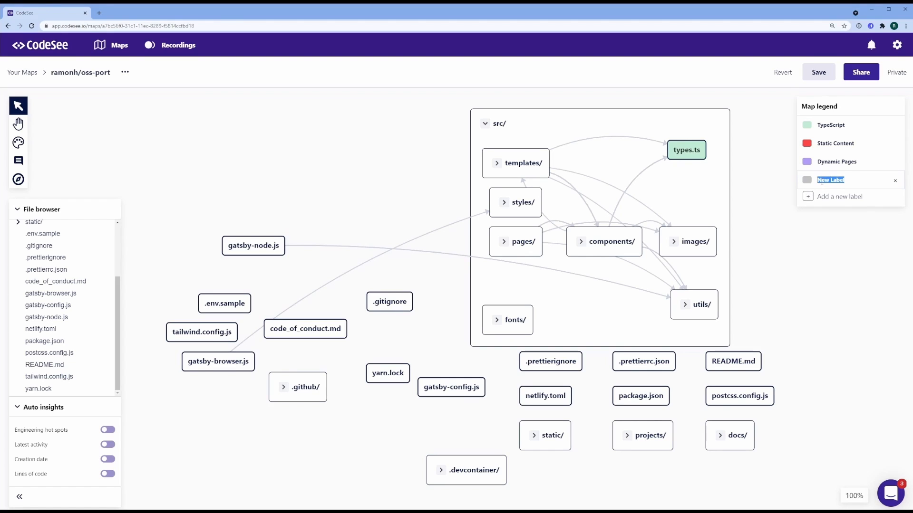
pyautogui.write('Other')
# Step: Add a light pink legend label named "Static Resources"
pyautogui.click(808, 197)
pyautogui.click(809, 202)
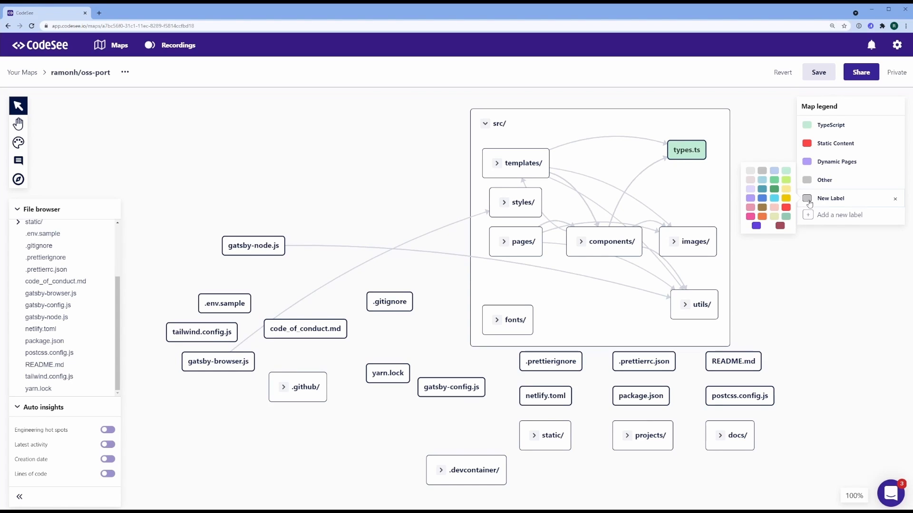
pyautogui.click(775, 207)
pyautogui.click(826, 199)
pyautogui.write('Static Resourcces')
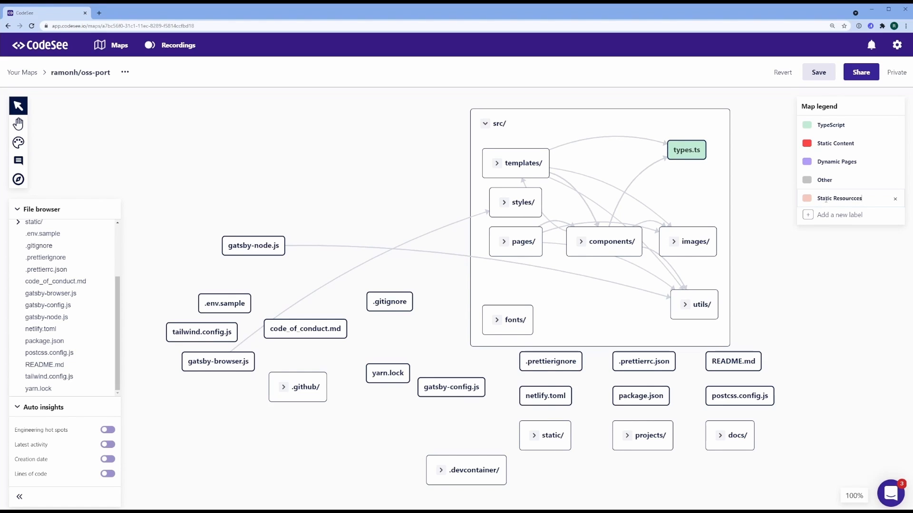
pyautogui.press('BackSpace')
pyautogui.press('BackSpace')
pyautogui.write('es')
pyautogui.press('Return')
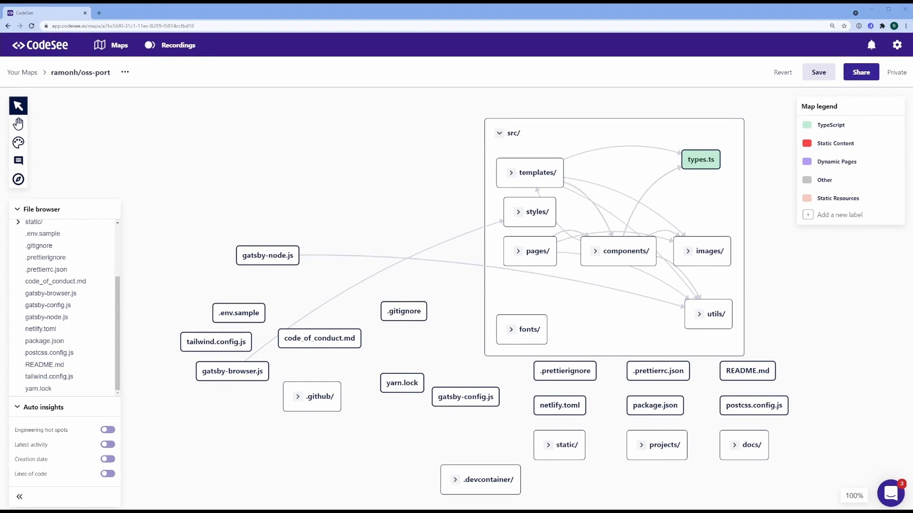
# Step: Color postcss.config.js, package.json, .prettierrc.json, .prettierignore and netlify.toml with the gray Other label
pyautogui.click(18, 142)
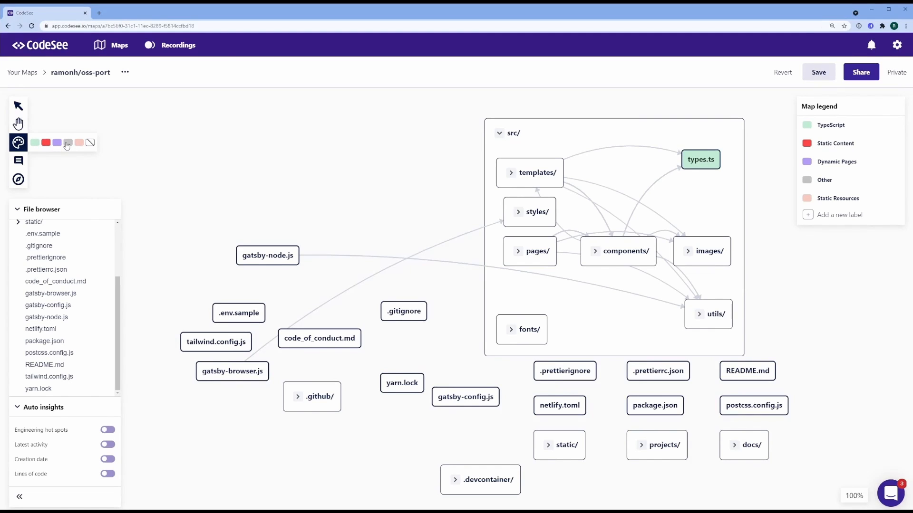
pyautogui.click(66, 145)
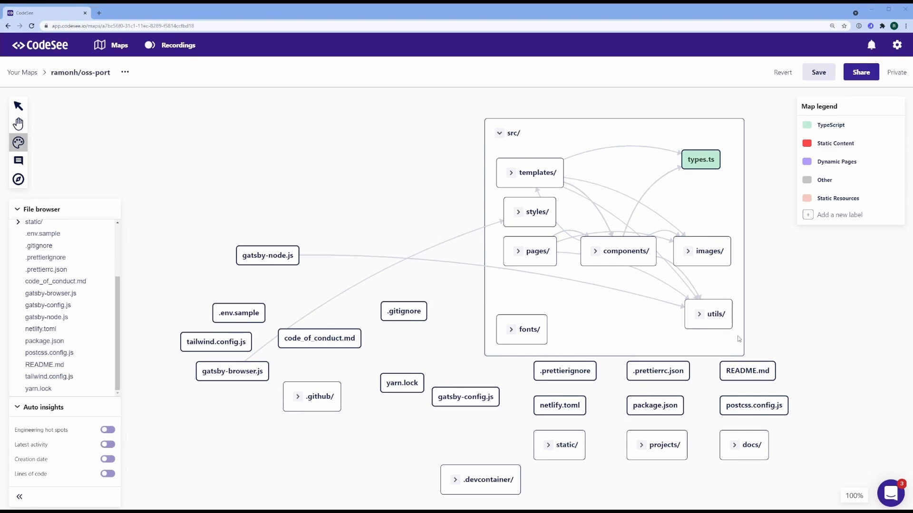
pyautogui.click(749, 410)
pyautogui.keyDown('shift'); pyautogui.click(678, 407); pyautogui.keyUp('shift')
pyautogui.keyDown('shift'); pyautogui.click(633, 369); pyautogui.keyUp('shift')
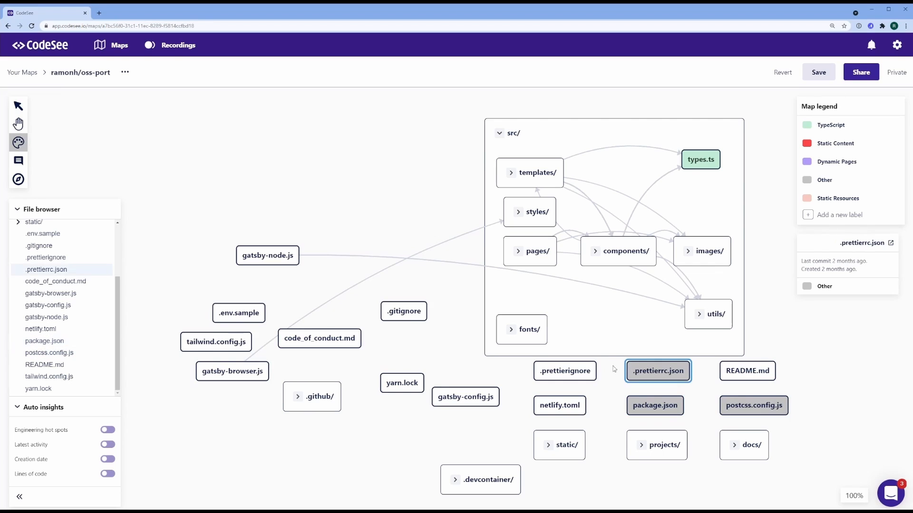
pyautogui.keyDown('shift'); pyautogui.click(580, 373); pyautogui.keyUp('shift')
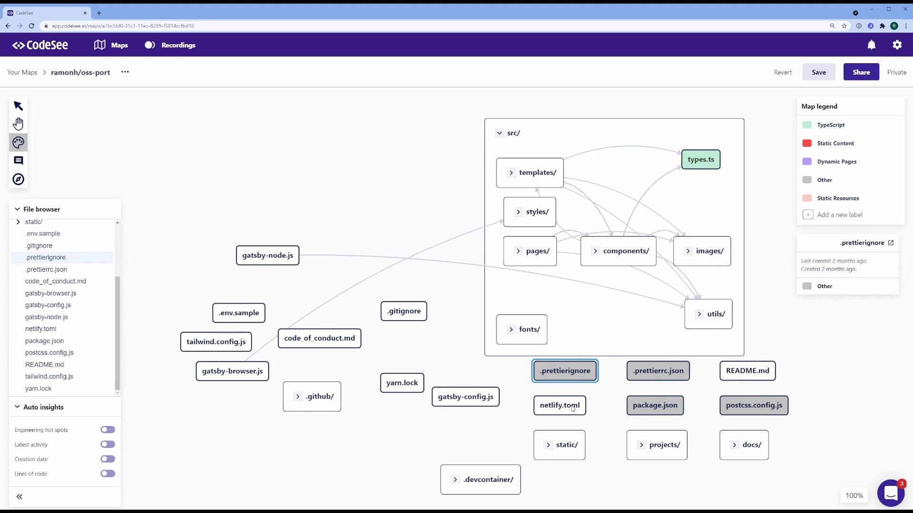
pyautogui.keyDown('shift'); pyautogui.click(572, 409); pyautogui.keyUp('shift')
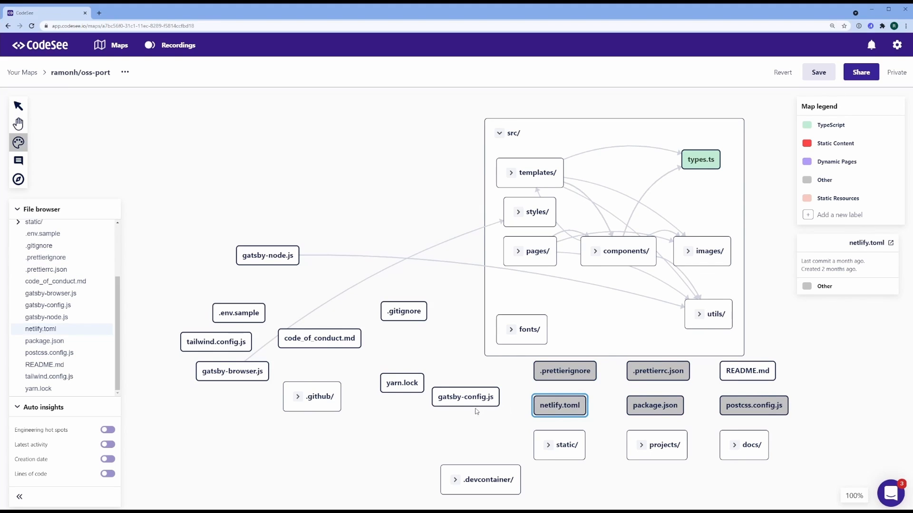
# Step: Apply the Other label to yarn.lock, .gitignore, .env.sample and the .github/ and .devcontainer/ folders
pyautogui.keyDown('shift'); pyautogui.click(412, 389); pyautogui.keyUp('shift')
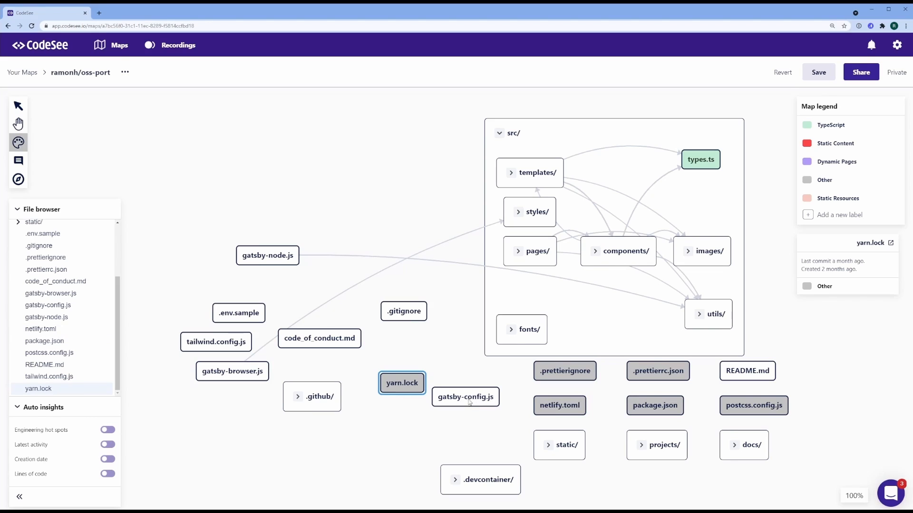
pyautogui.keyDown('shift'); pyautogui.click(405, 316); pyautogui.keyUp('shift')
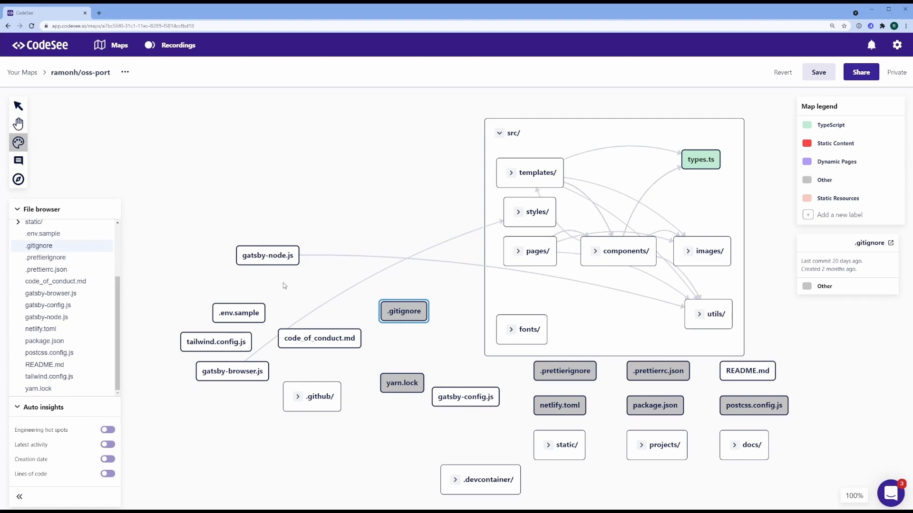
pyautogui.keyDown('shift'); pyautogui.click(246, 315); pyautogui.keyUp('shift')
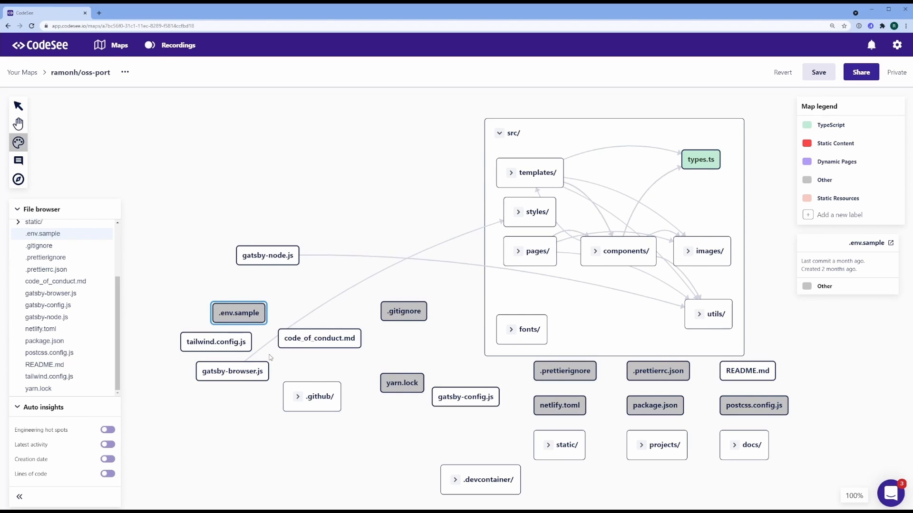
pyautogui.click(320, 398)
pyautogui.click(496, 482)
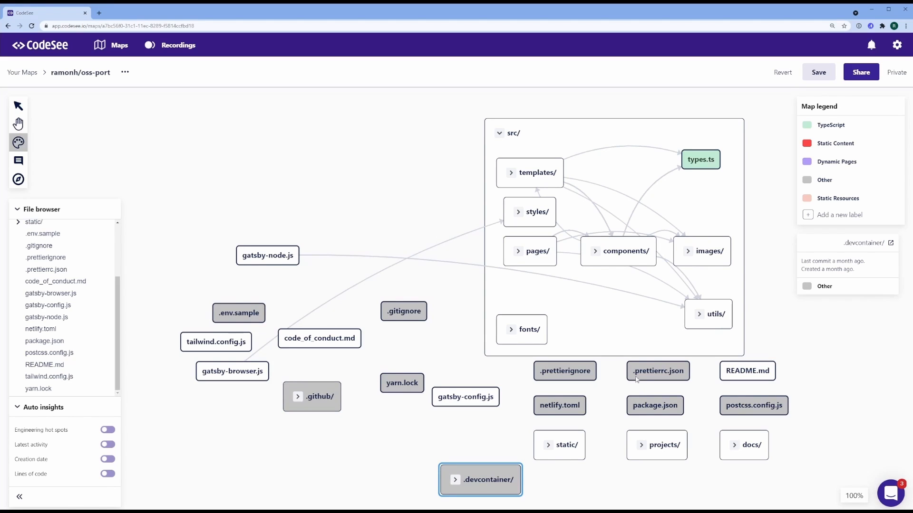
# Step: Color the pages/ folder inside src/ with the red Static Content label
pyautogui.click(18, 142)
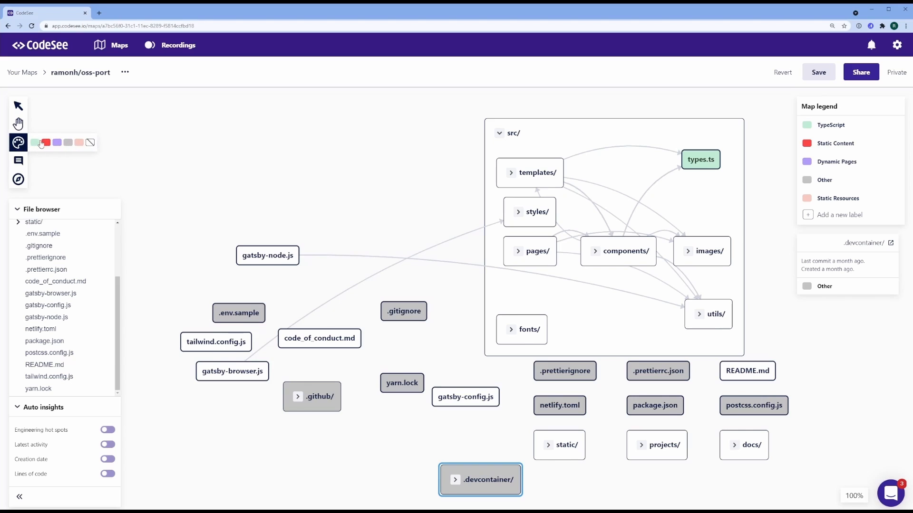
pyautogui.click(46, 142)
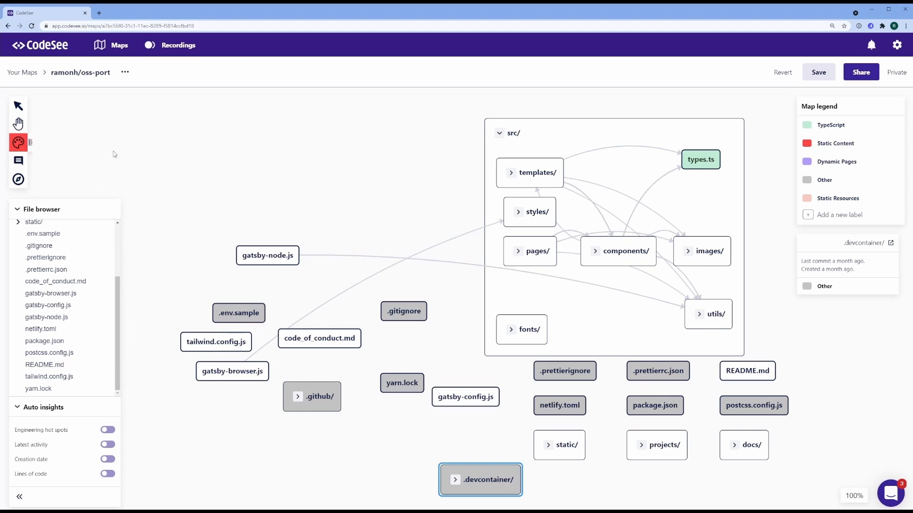
pyautogui.click(538, 250)
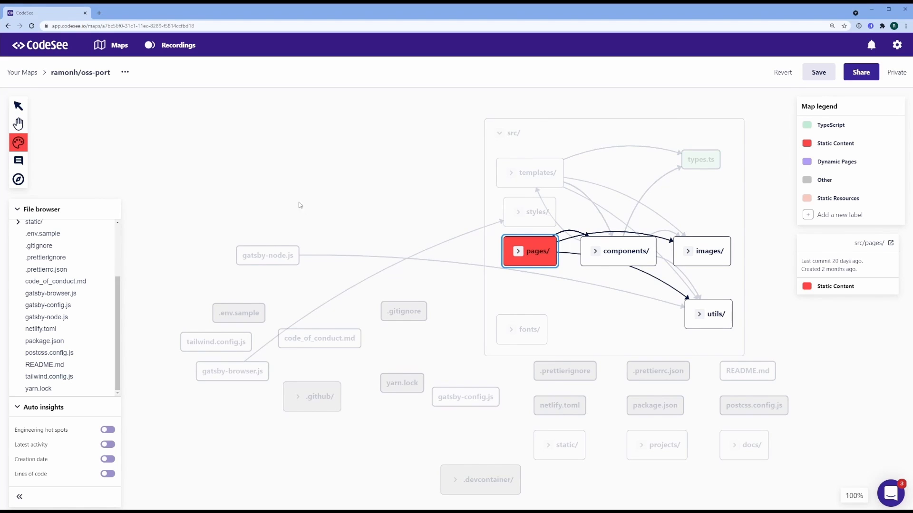
# Step: Color the templates/ folder inside src/ with the purple Dynamic Pages label and deselect it
pyautogui.click(18, 143)
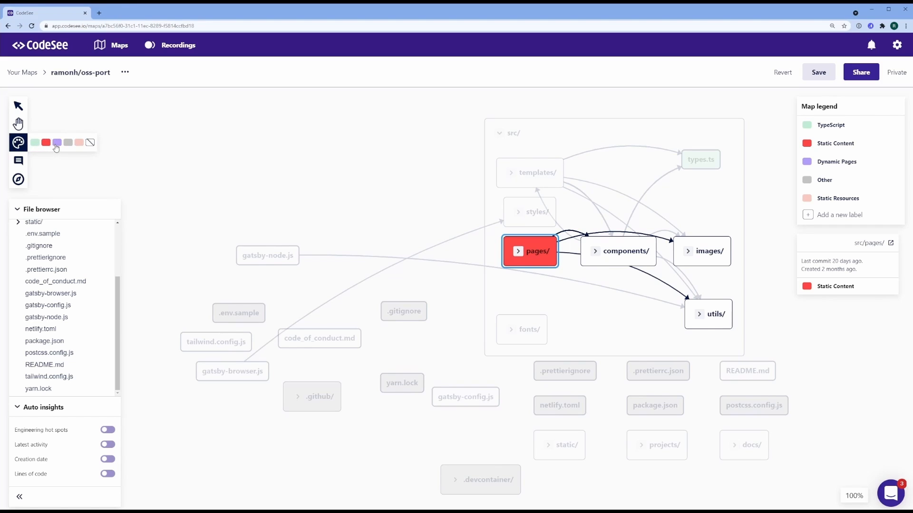
pyautogui.click(56, 144)
pyautogui.click(525, 175)
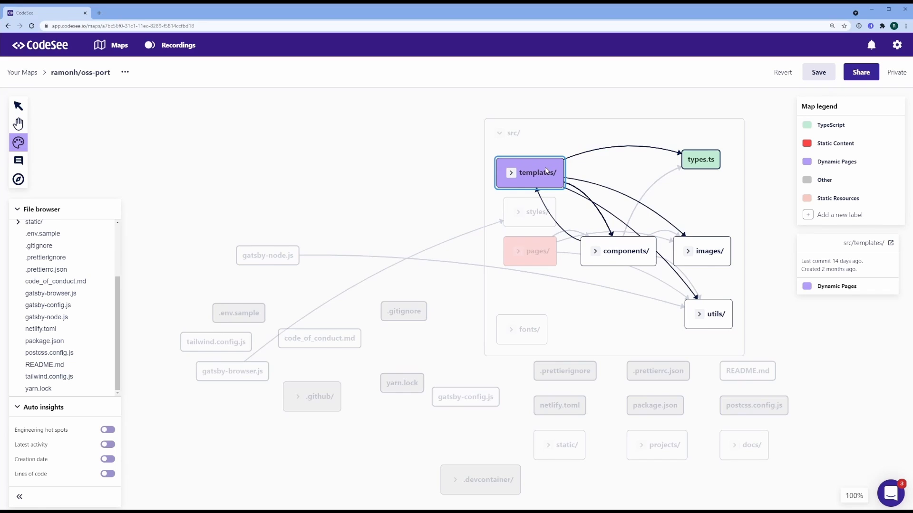
pyautogui.click(469, 170)
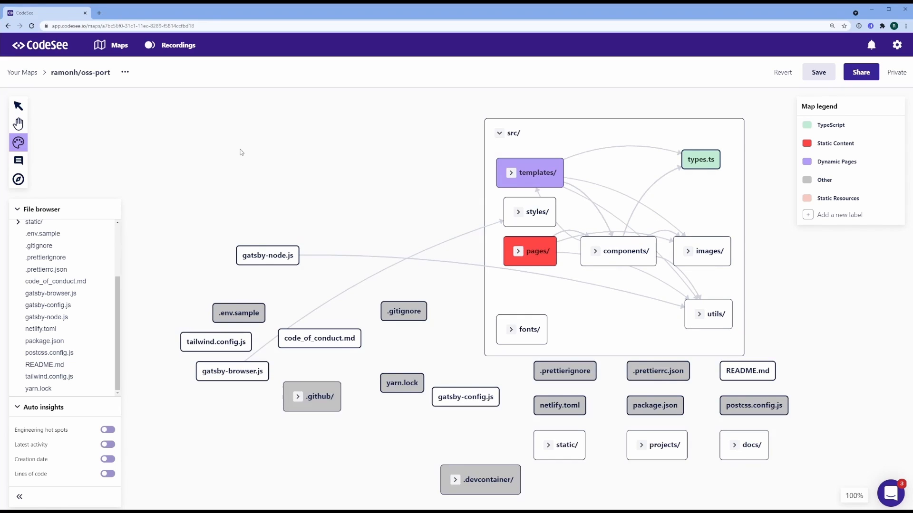
# Step: Color the images/, styles/ and fonts/ folders inside src/ with the Static Resources label
pyautogui.click(21, 145)
pyautogui.click(84, 143)
pyautogui.click(714, 252)
pyautogui.click(517, 213)
pyautogui.click(515, 214)
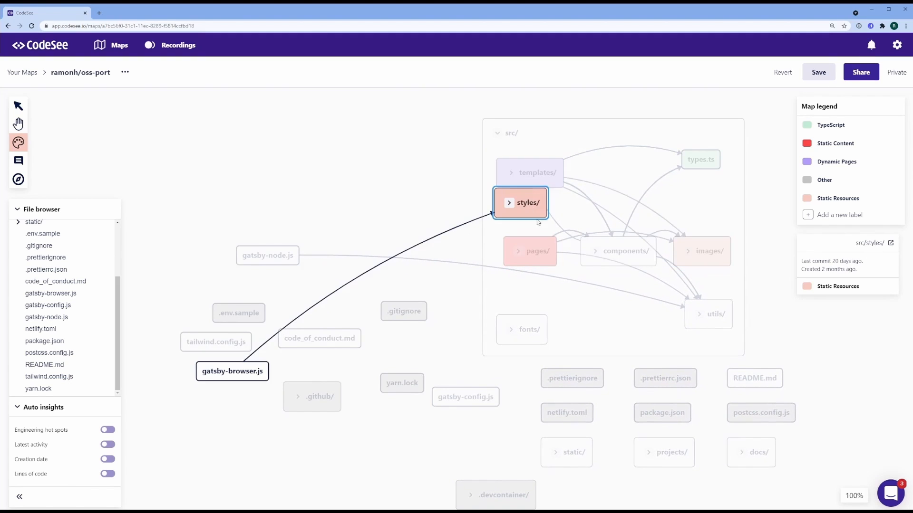
pyautogui.click(531, 331)
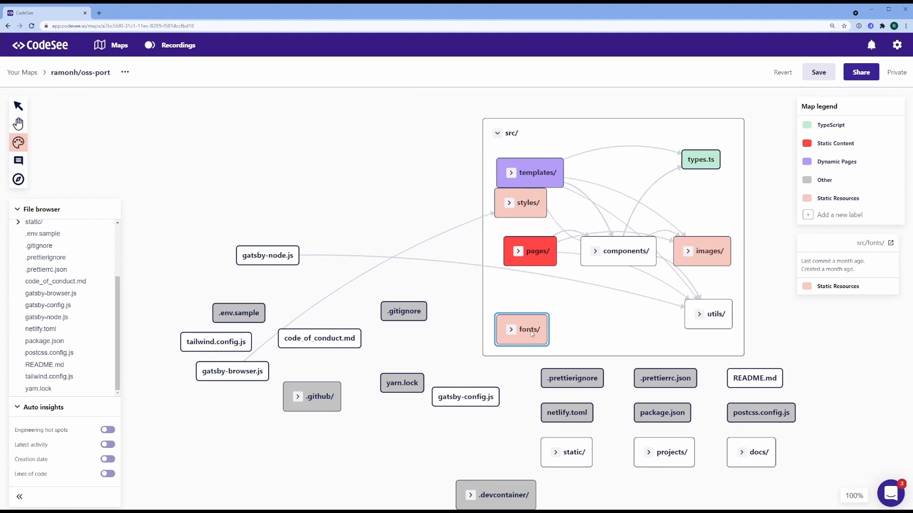
# Step: Color the static/ and docs/ folders with the Static Resources label, keeping docs/ collapsed
pyautogui.click(579, 454)
pyautogui.click(743, 455)
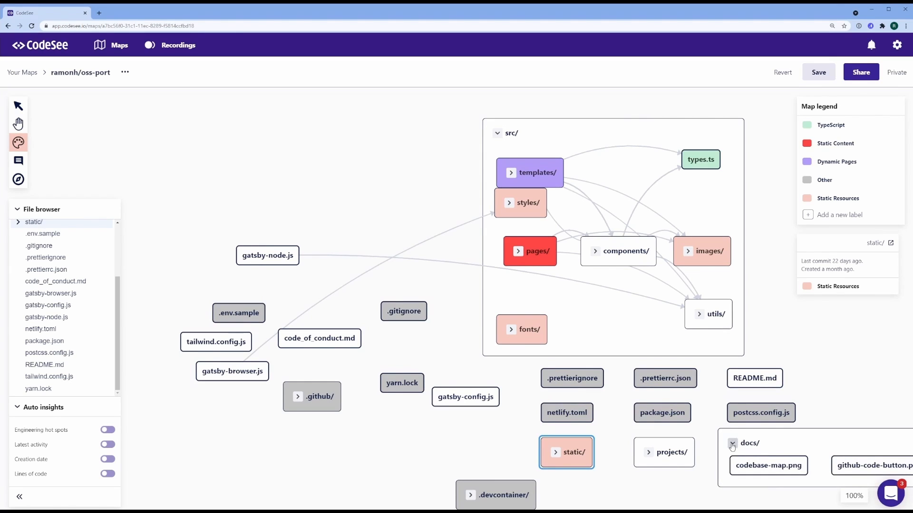
pyautogui.click(732, 444)
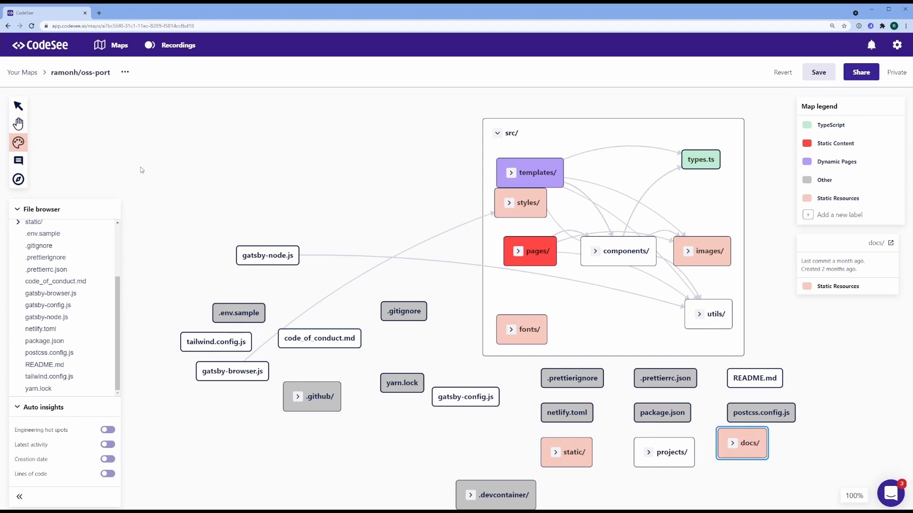
# Step: Color the projects/ folder with the red Static Content label
pyautogui.click(18, 143)
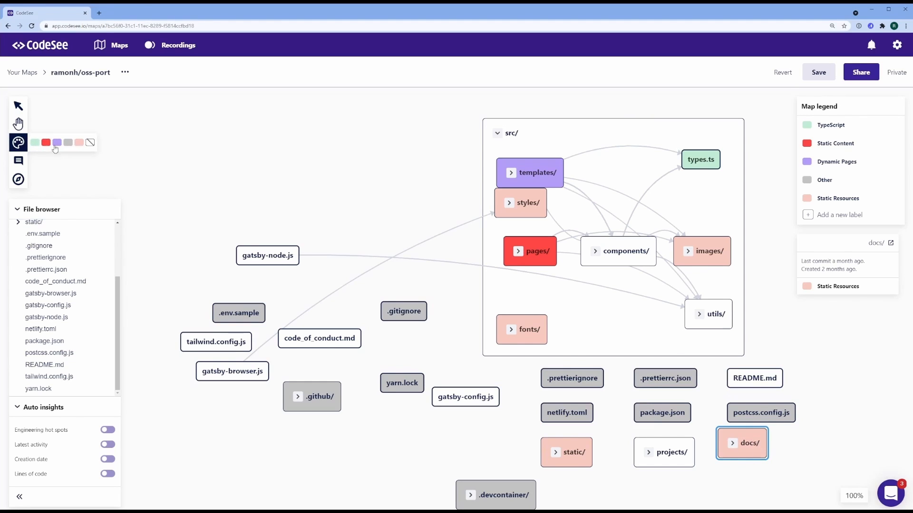
pyautogui.click(57, 143)
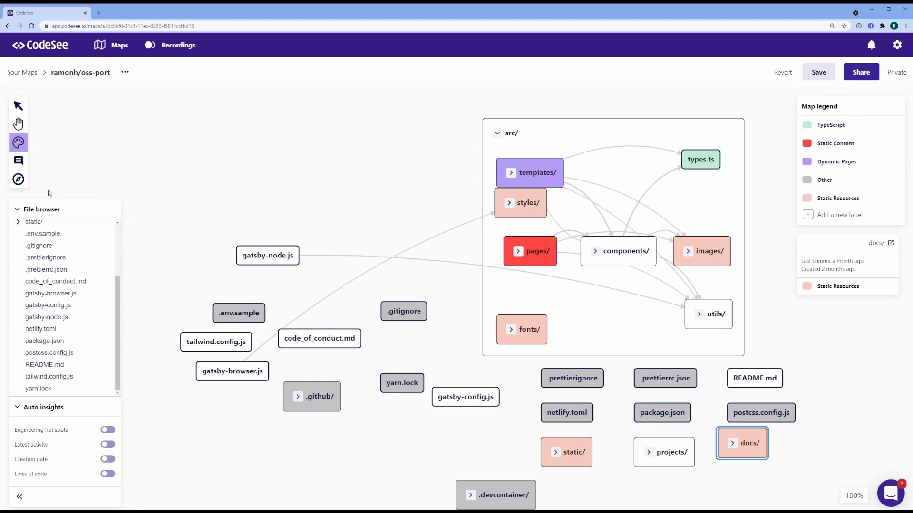
pyautogui.click(18, 142)
pyautogui.click(47, 143)
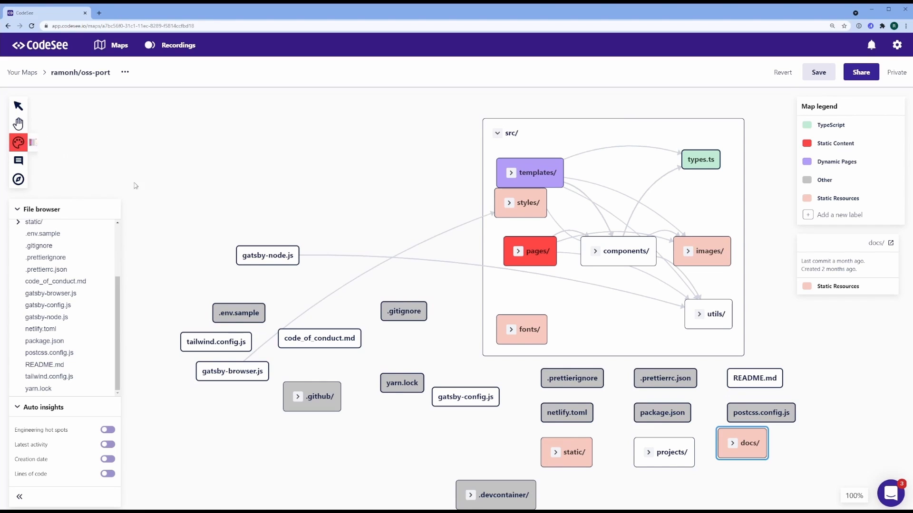
pyautogui.click(679, 459)
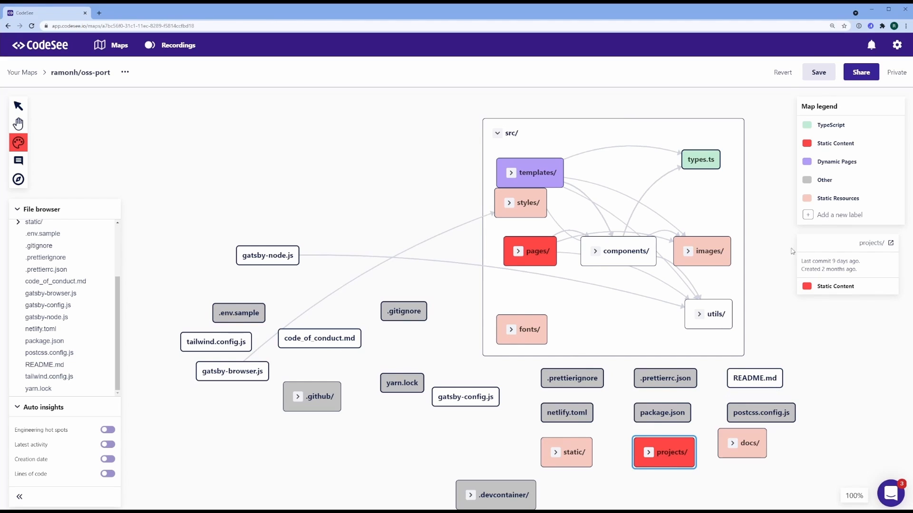
# Step: Add a light green legend label named Documentation
pyautogui.click(808, 215)
pyautogui.click(807, 217)
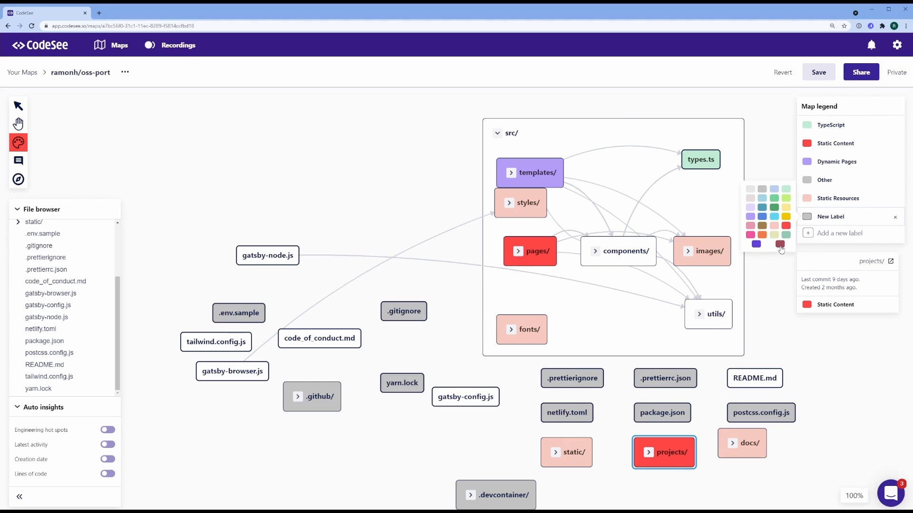
pyautogui.click(785, 200)
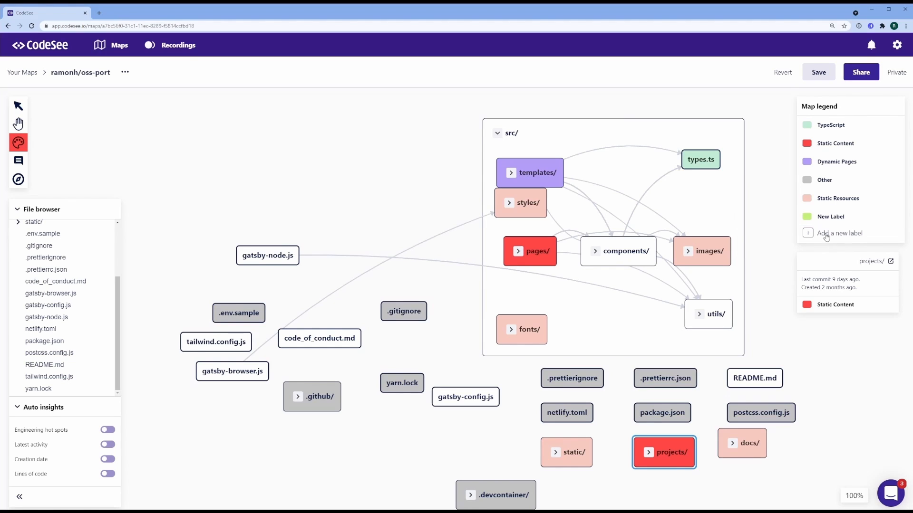
pyautogui.click(831, 216)
pyautogui.write('Documentation')
pyautogui.press('Return')
# Step: Apply the light green Documentation label to README.md and code_of_conduct.md
pyautogui.click(18, 142)
pyautogui.click(89, 143)
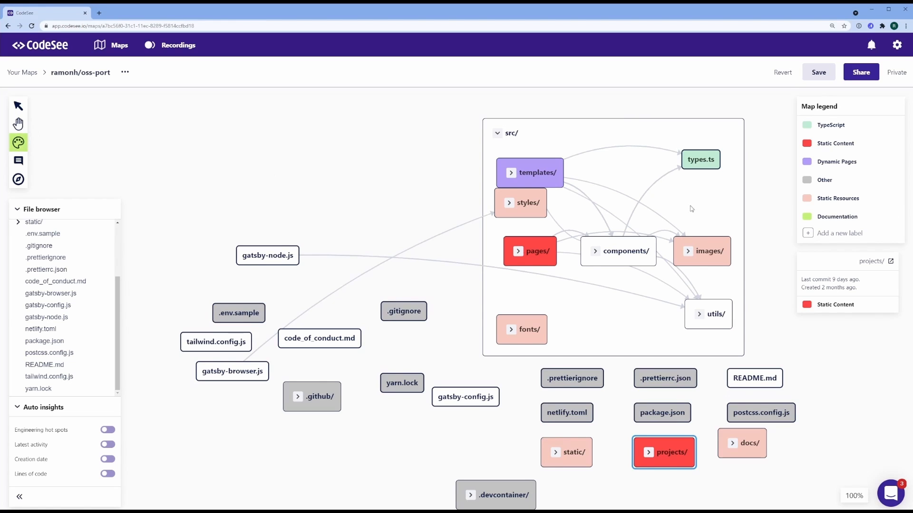
pyautogui.click(756, 388)
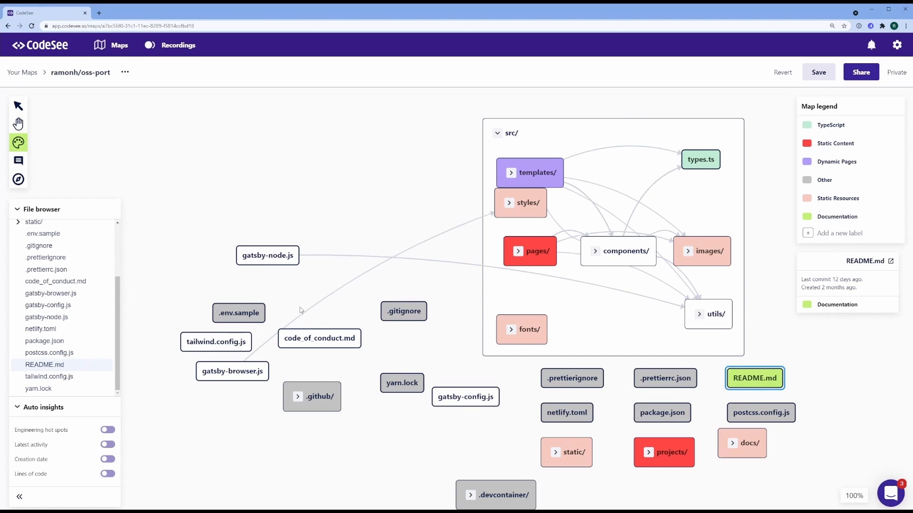
pyautogui.click(337, 346)
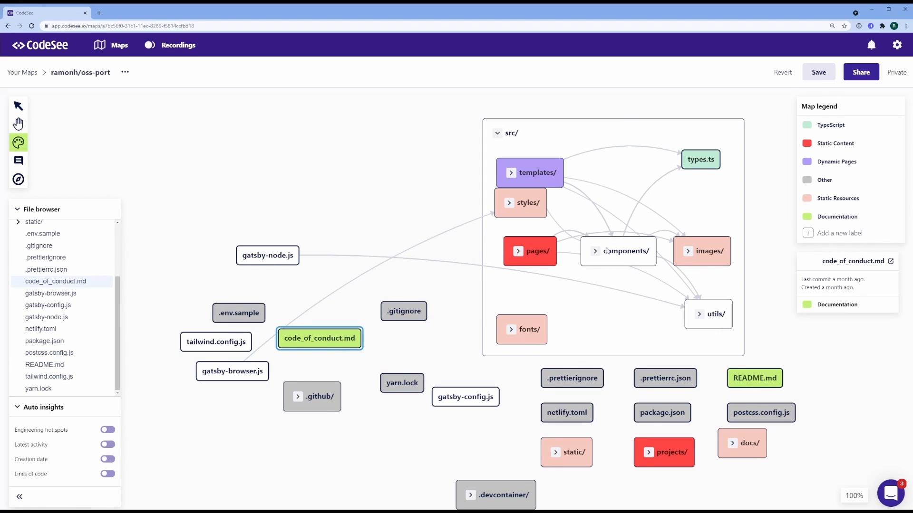
# Step: Add a blue legend label named React
pyautogui.click(807, 234)
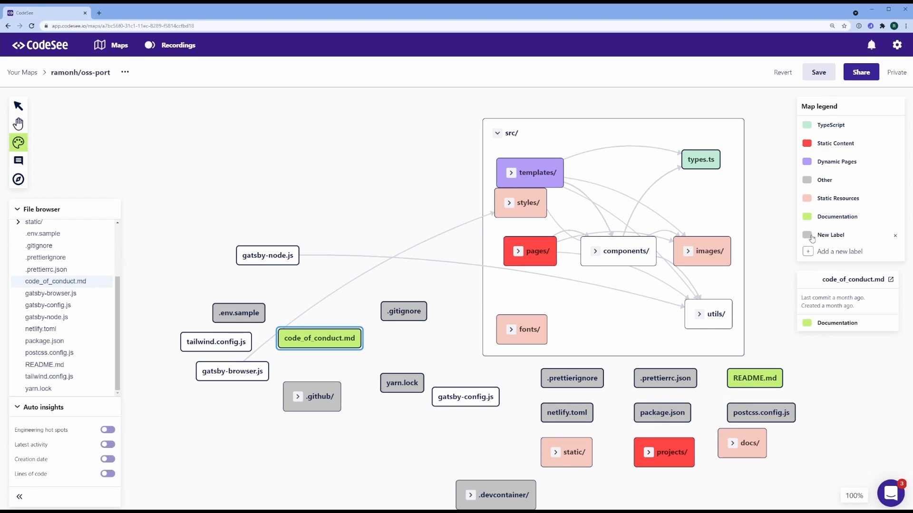
pyautogui.tripleClick(831, 235)
pyautogui.write('React')
pyautogui.click(807, 235)
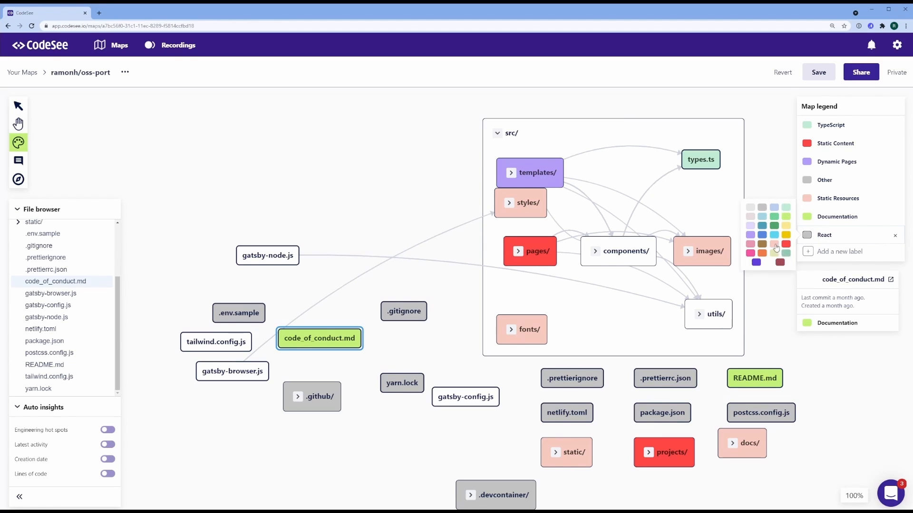
pyautogui.click(763, 236)
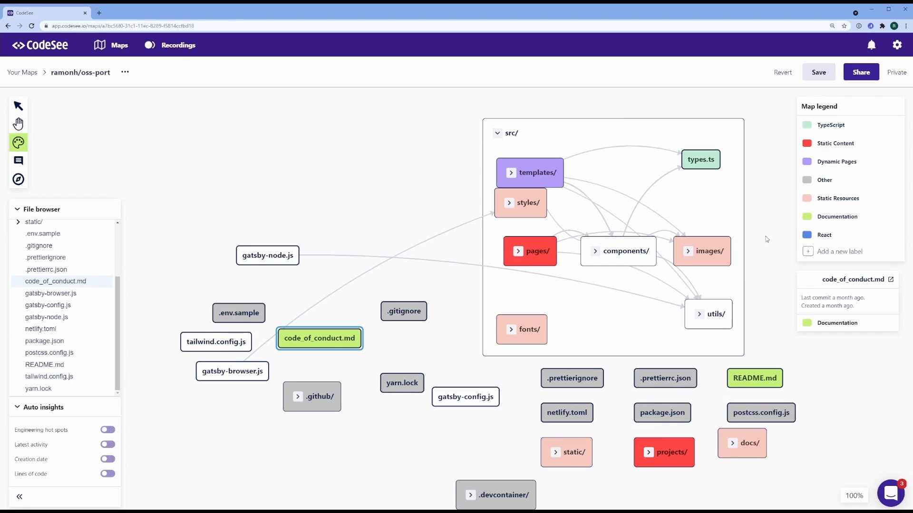
# Step: Apply the blue React label to components/ and utils/ inside src/, and to gatsby-node.js, gatsby-browser.js and gatsby-config.js
pyautogui.click(12, 150)
pyautogui.click(102, 143)
pyautogui.click(648, 251)
pyautogui.click(709, 314)
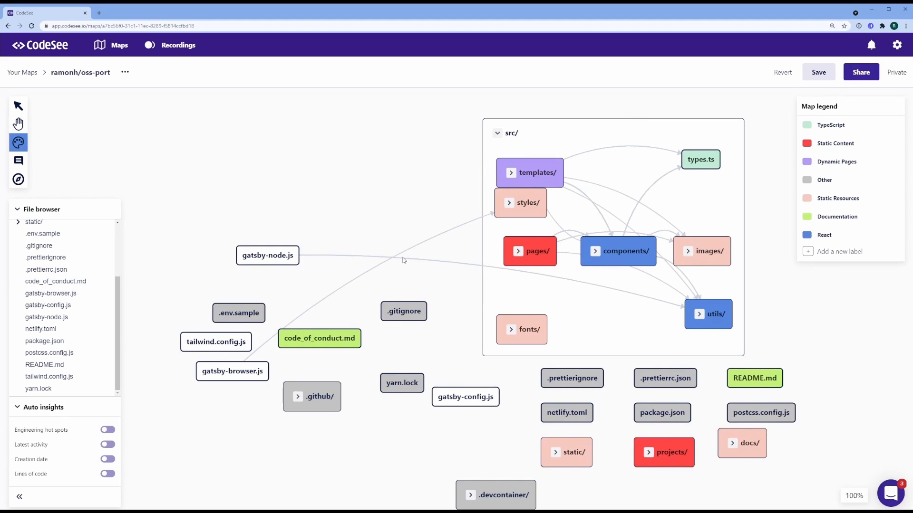
pyautogui.click(277, 259)
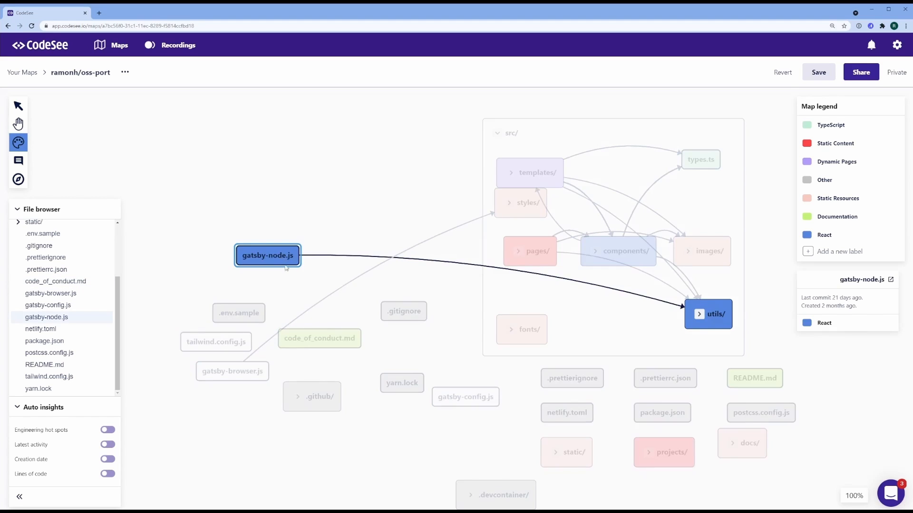
pyautogui.click(254, 378)
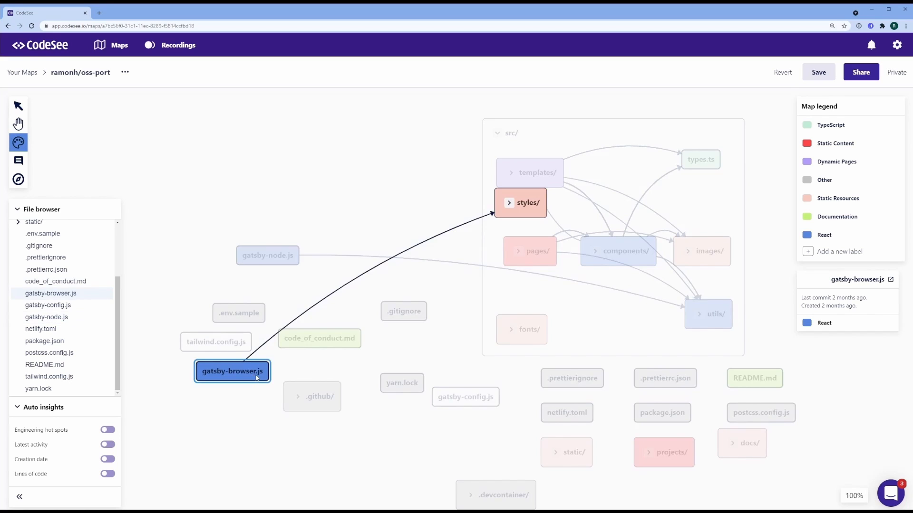
pyautogui.click(451, 404)
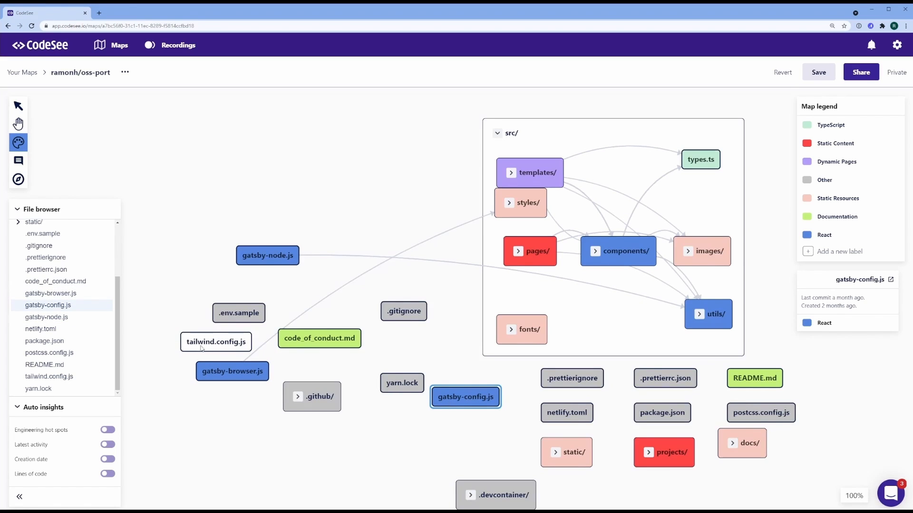
# Step: Color tailwind.config.js with the Static Resources label
pyautogui.click(18, 142)
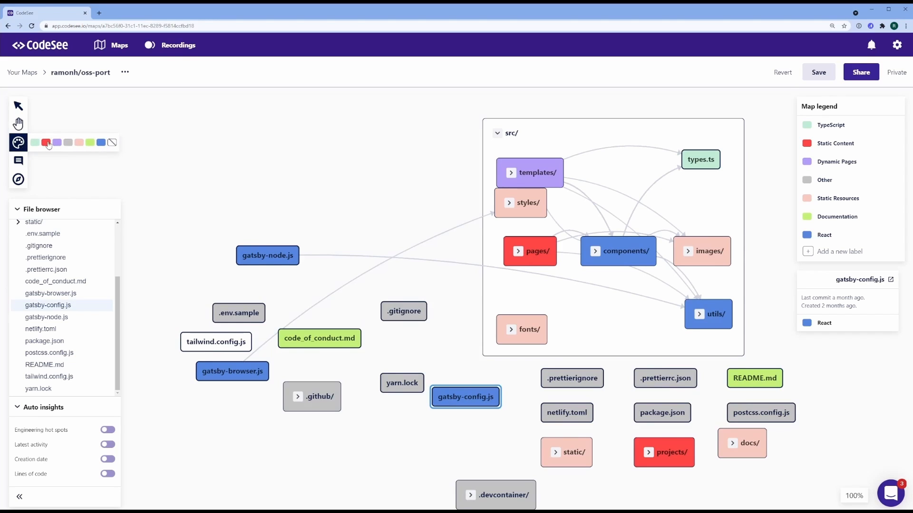
pyautogui.click(79, 143)
pyautogui.click(208, 343)
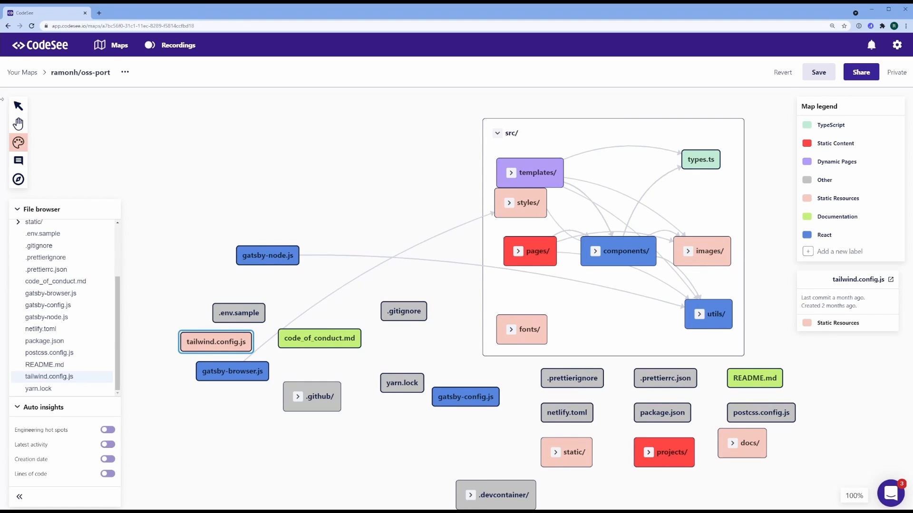
# Step: Add the description "General React and JS helpers" to the utils/ folder inside src/ and deselect it
pyautogui.click(21, 109)
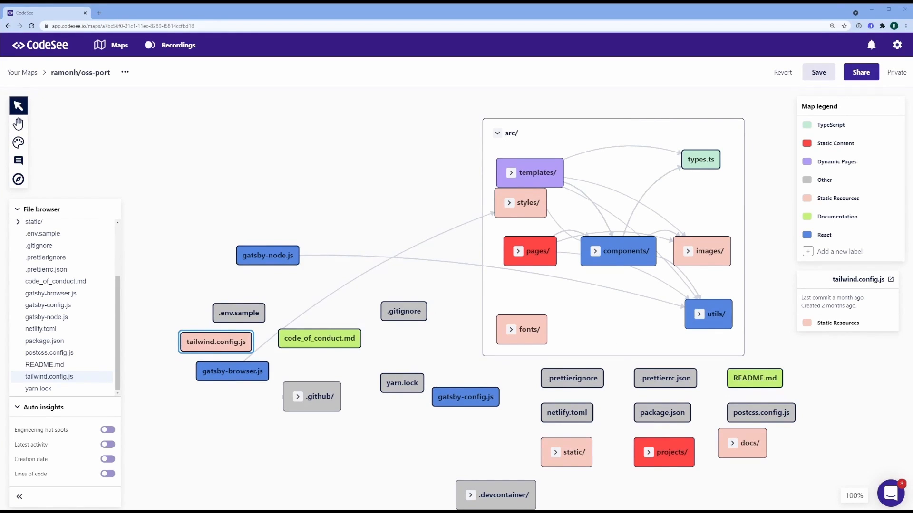
pyautogui.click(717, 313)
pyautogui.rightClick(722, 313)
pyautogui.click(743, 377)
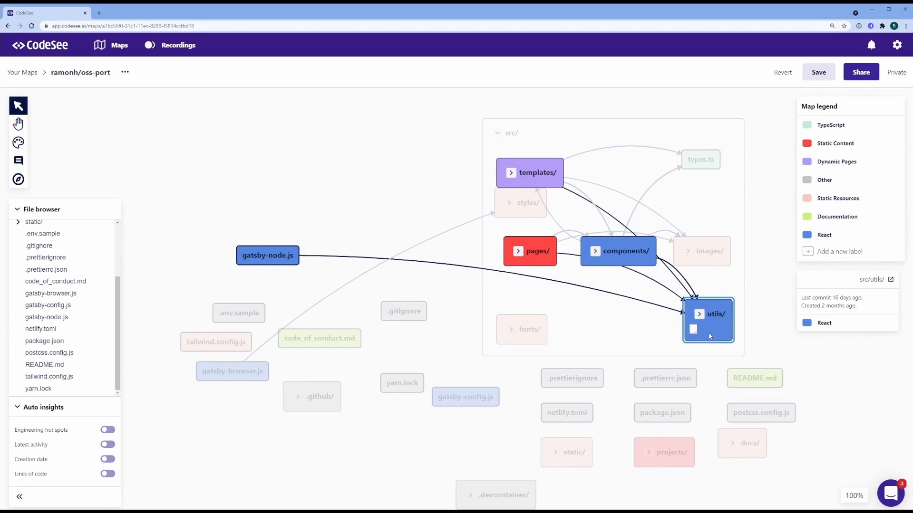
pyautogui.write('General React and JS helpers')
pyautogui.click(744, 299)
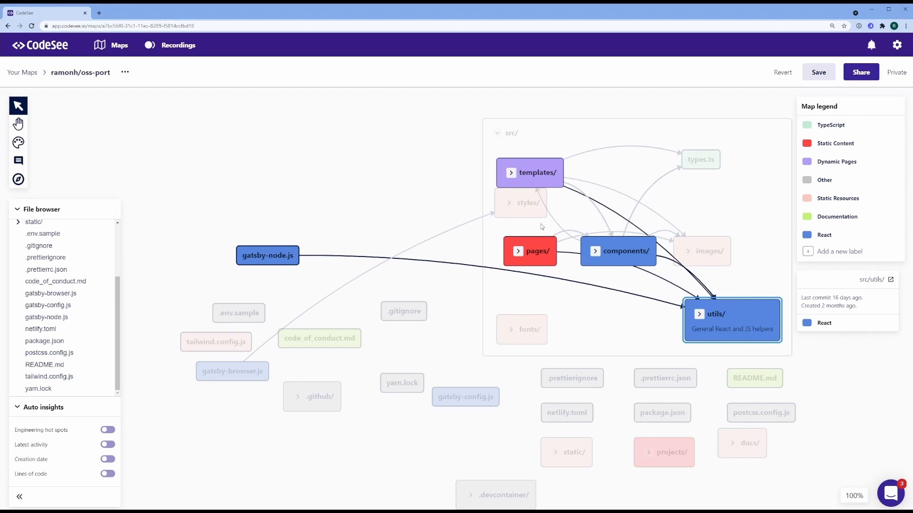
pyautogui.click(376, 293)
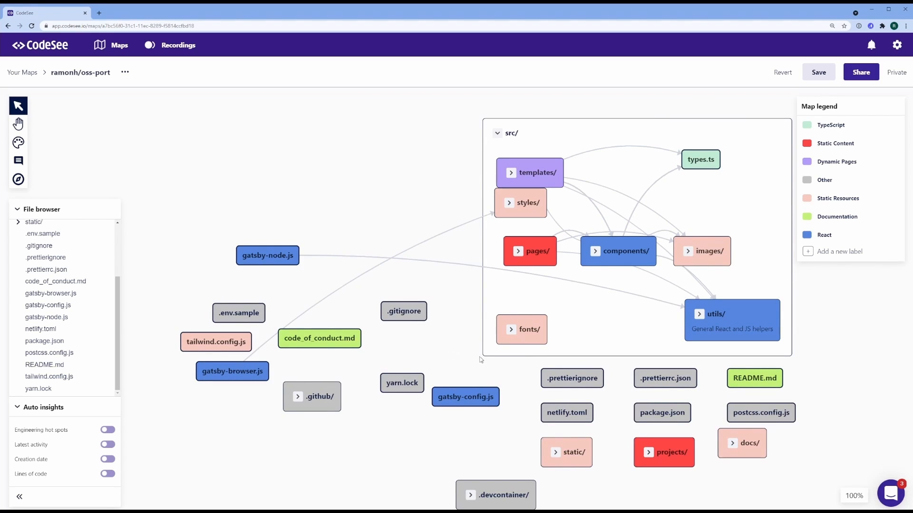
# Step: Add the description "Maintainers put their projects in here" to the projects/ folder
pyautogui.rightClick(681, 452)
pyautogui.click(692, 495)
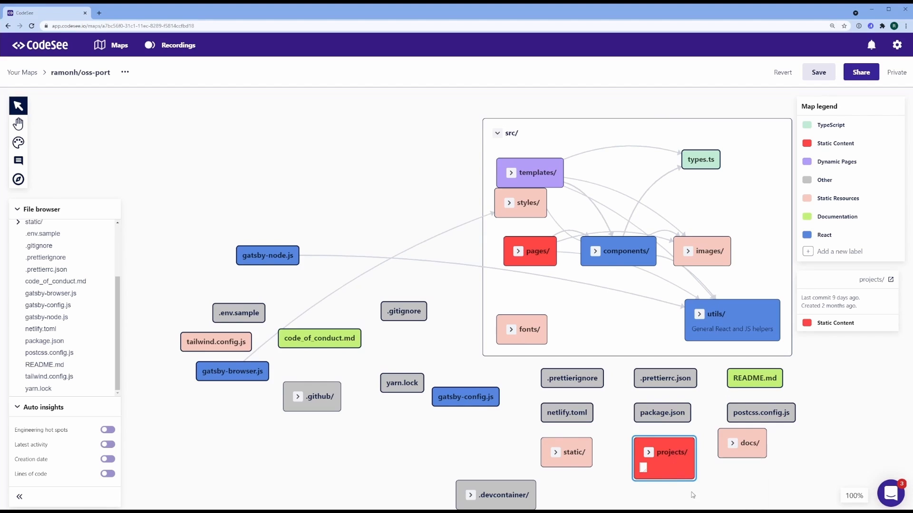
pyautogui.write('Maintainers put their projects in here')
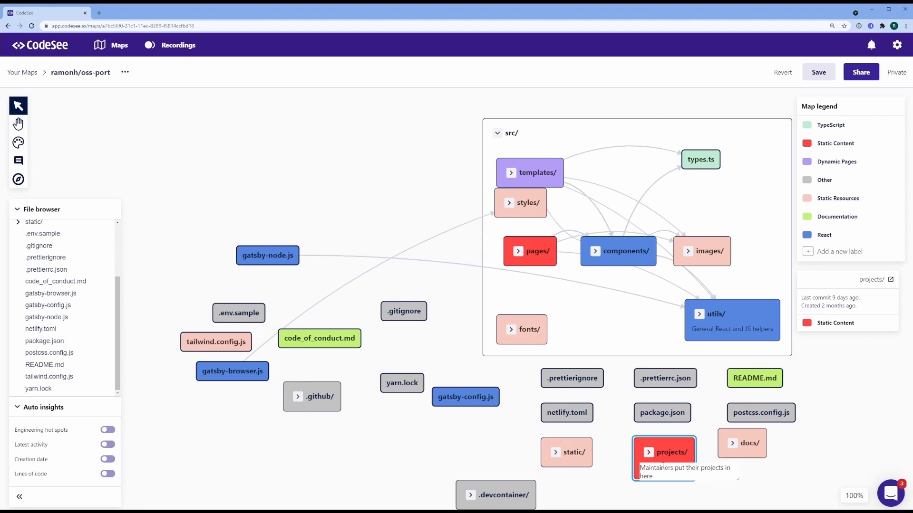
pyautogui.click(599, 440)
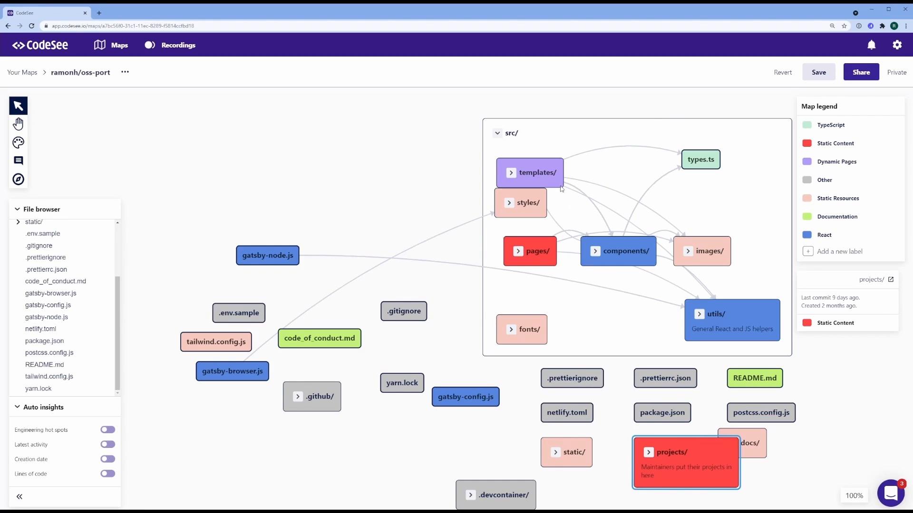
# Step: Move the styles/ folder inside src/ slightly away from templates/ so they no longer touch, and save the map
pyautogui.moveTo(542, 208); pyautogui.dragTo(553, 216)
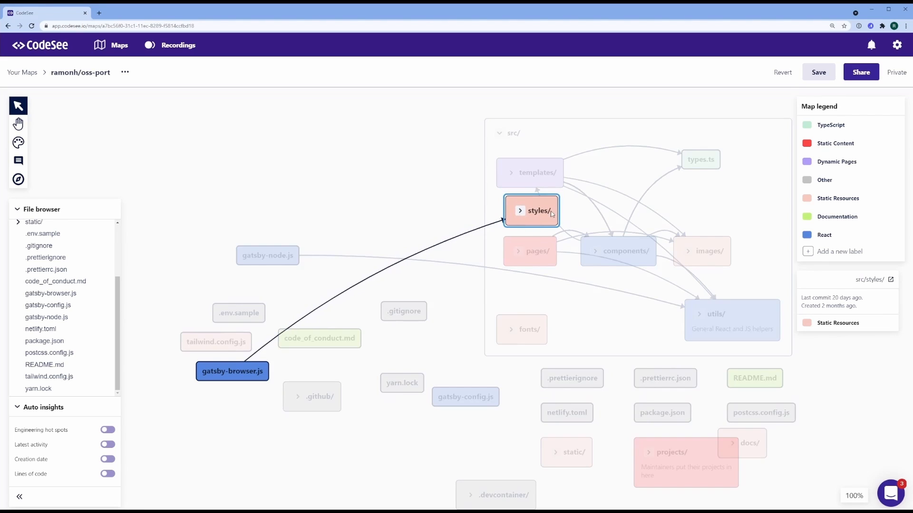
pyautogui.click(459, 200)
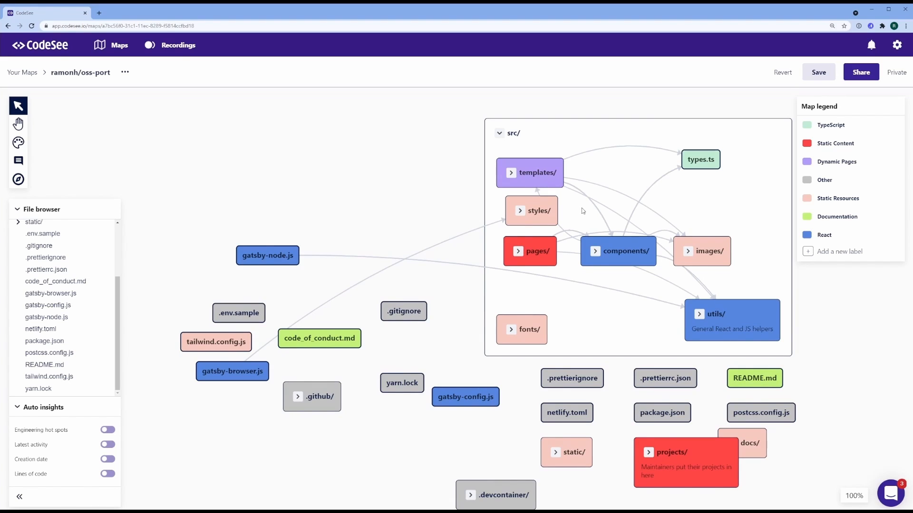
pyautogui.click(819, 78)
# Step: Open the map's sharing settings and change its visibility to Public
pyautogui.click(865, 75)
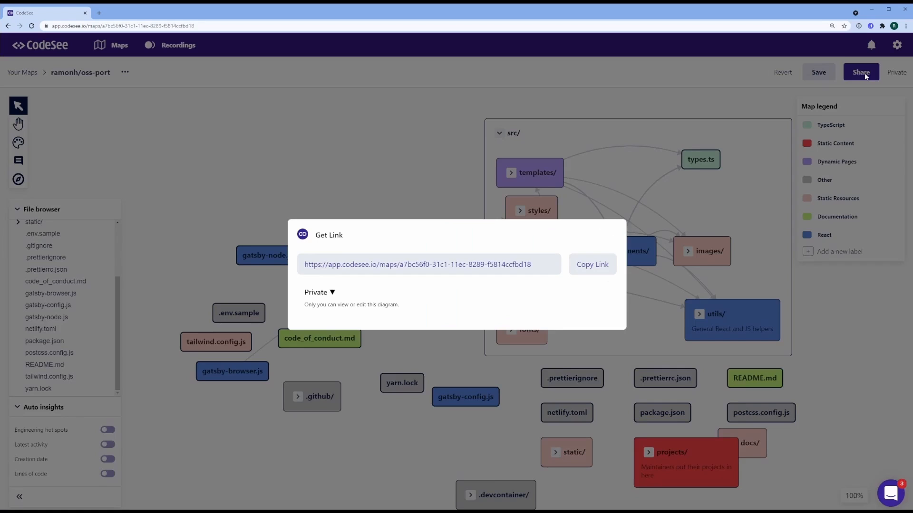
pyautogui.click(329, 295)
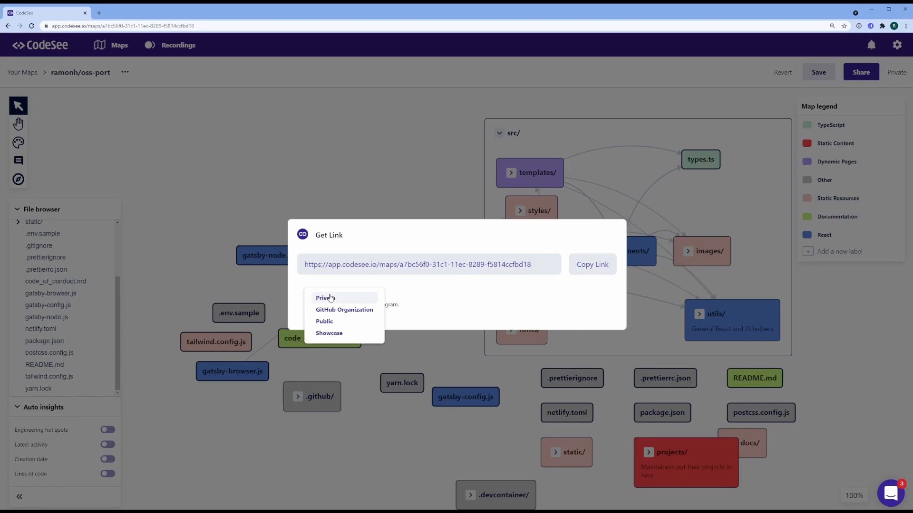
pyautogui.click(335, 322)
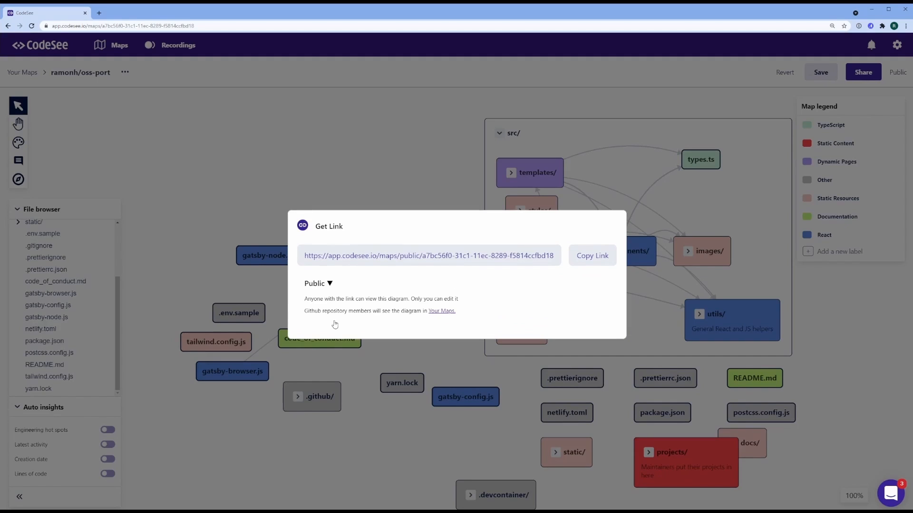